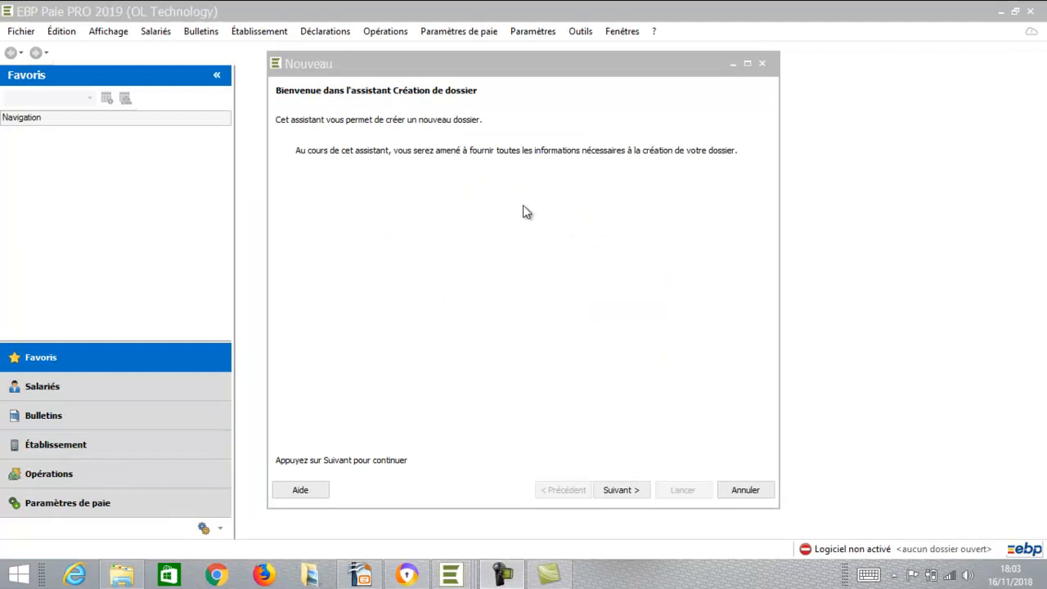
# - Pass the welcome page, keep client + server installation, and name the folder 'EBP PAYE PRO 2019'
pyautogui.click(630, 490)
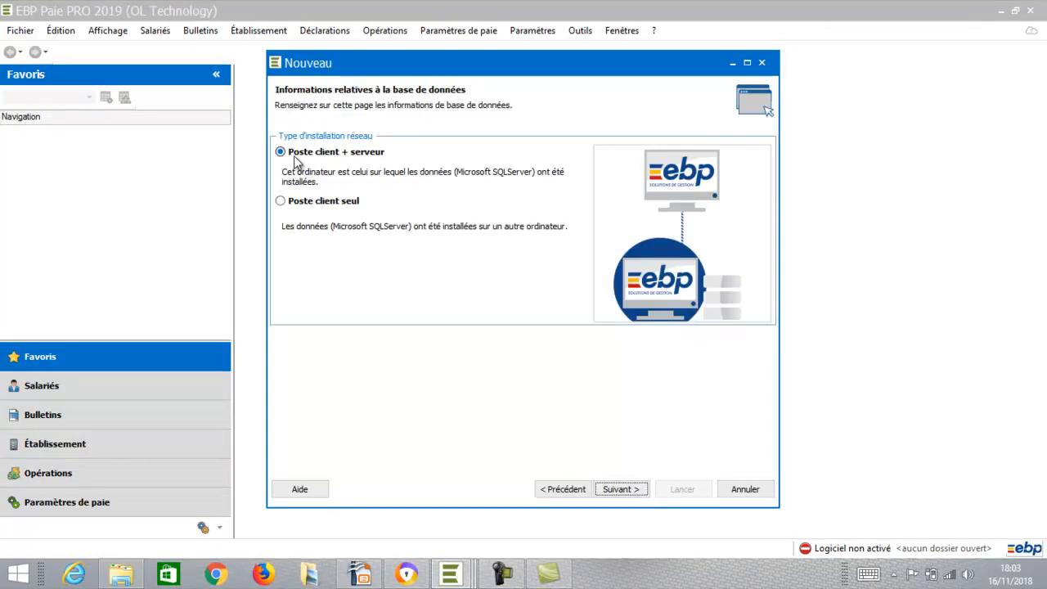
pyautogui.click(622, 489)
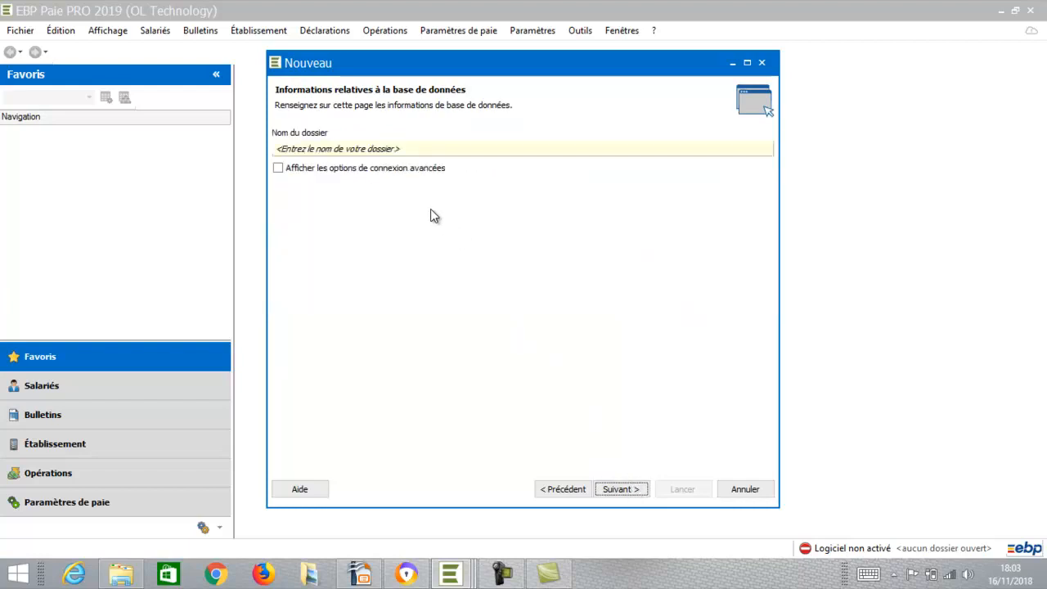
pyautogui.click(386, 149)
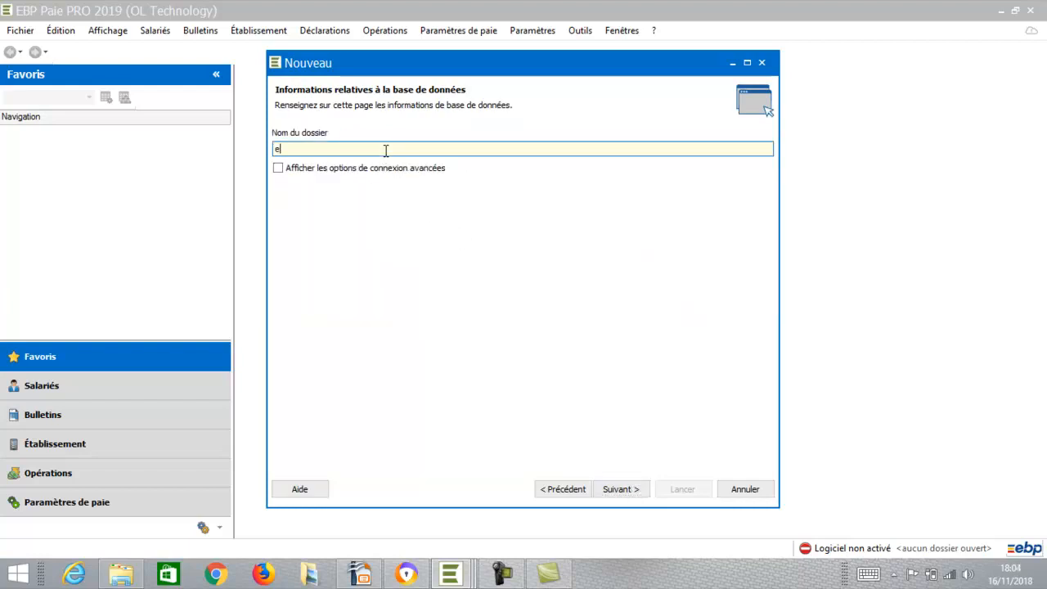
pyautogui.write('EBP PAYE PRO 2019')
pyautogui.click(627, 490)
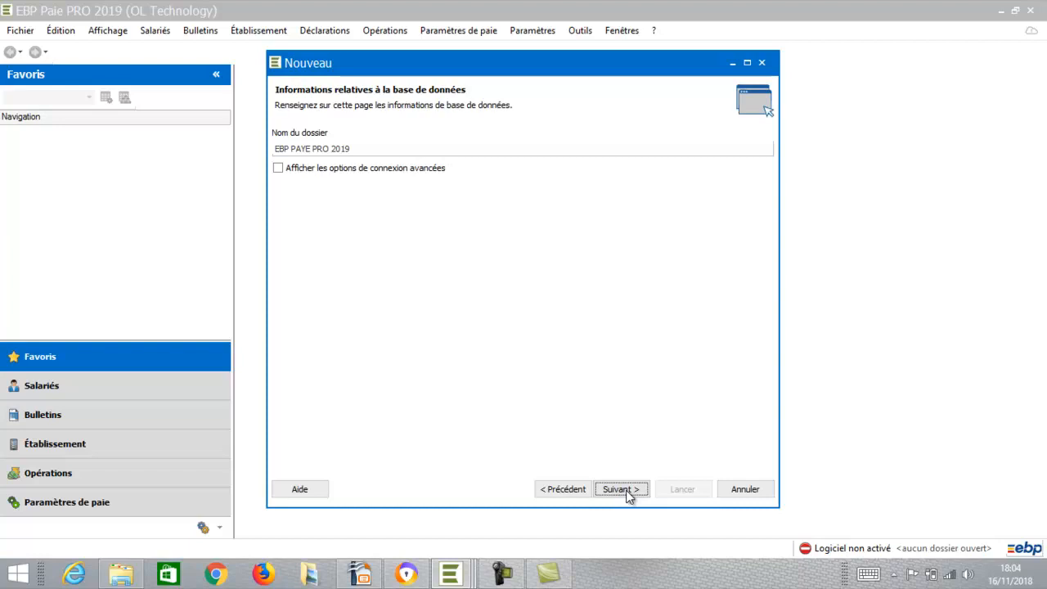
# - Set the company's legal form (Forme juridique) to SARL
pyautogui.click(626, 490)
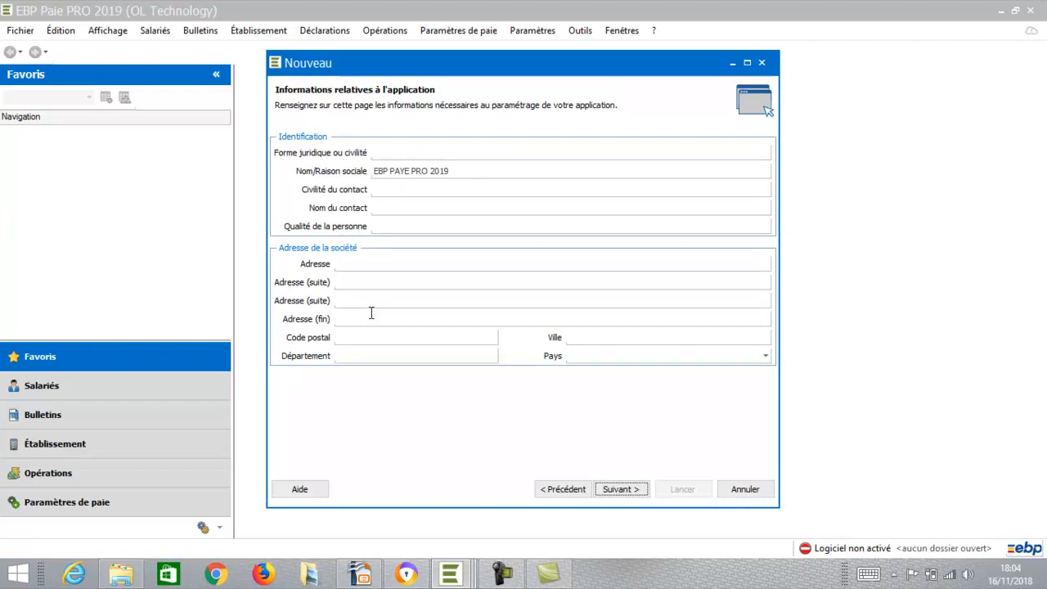
pyautogui.click(402, 152)
pyautogui.write('S')
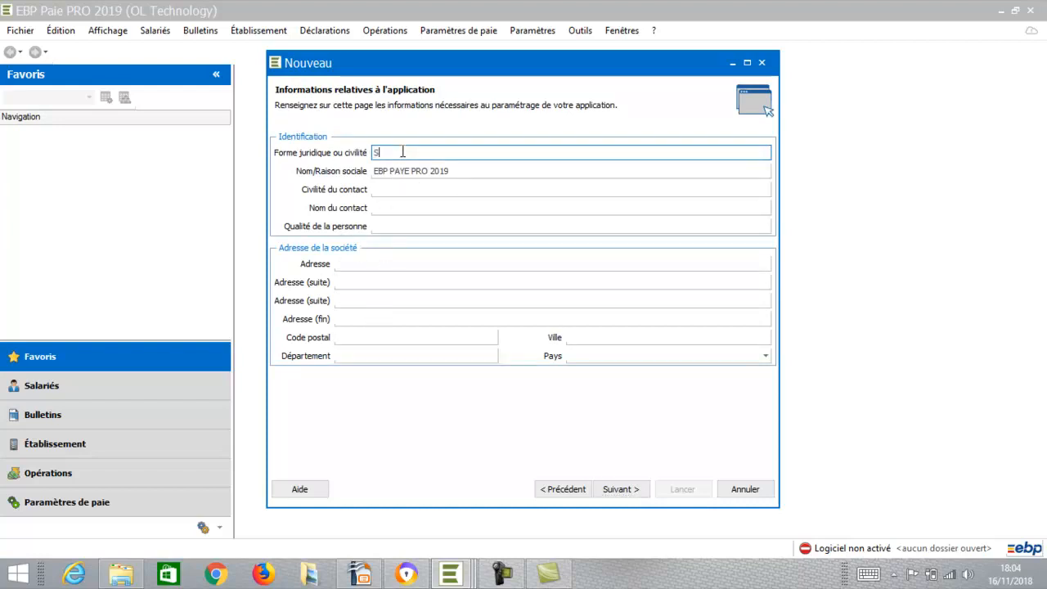
pyautogui.write('ARL')
pyautogui.click(367, 263)
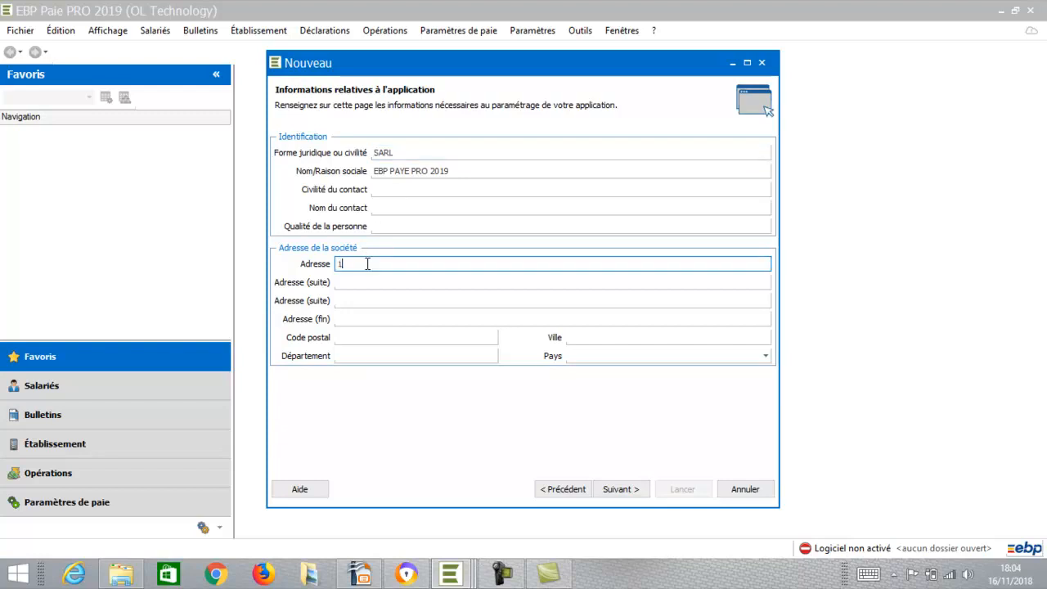
pyautogui.click(360, 336)
pyautogui.write('44000')
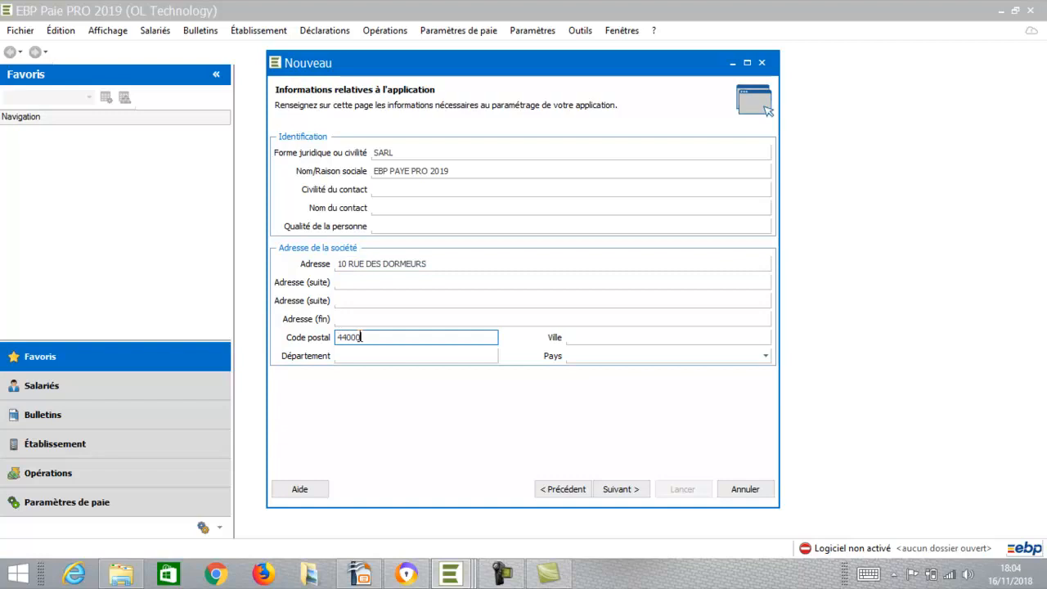
pyautogui.press('Tab')
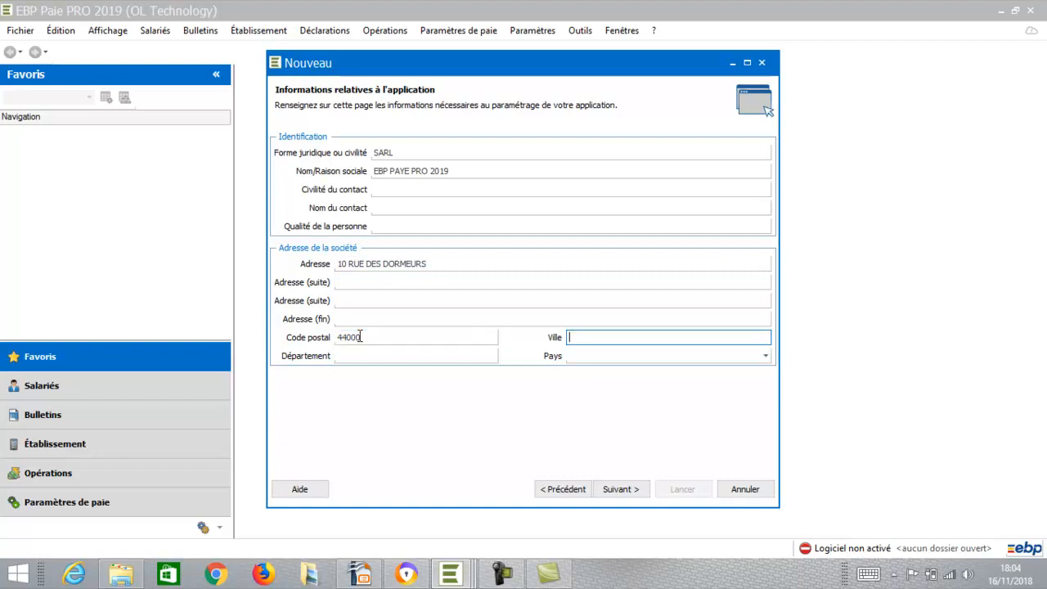
pyautogui.write('NANTES')
pyautogui.press('Tab')
pyautogui.click(618, 489)
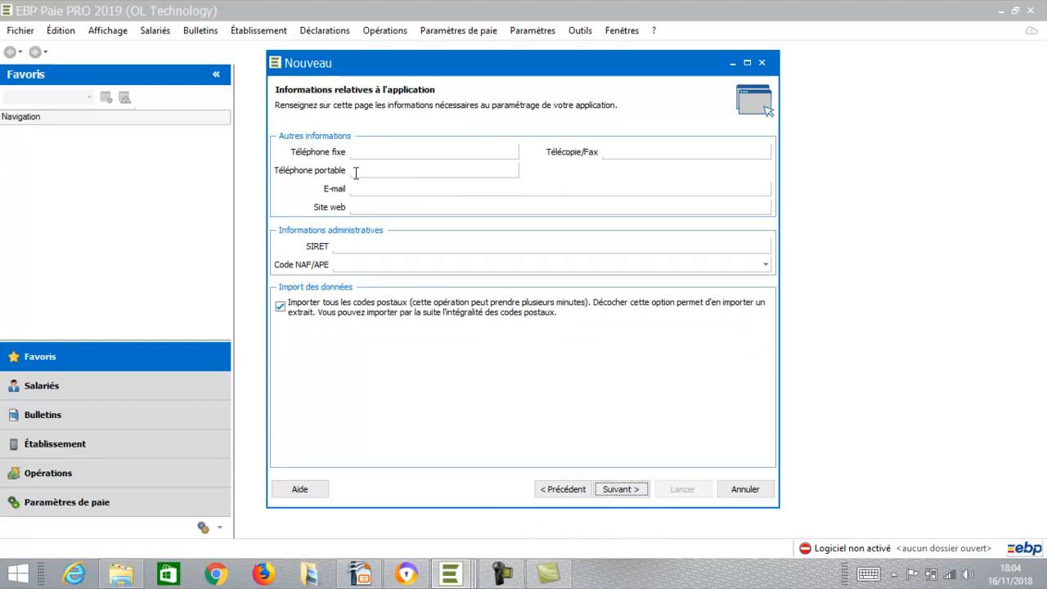
# - Leave SIRET and NAF/APE code empty and untick 'Importer tous les codes postaux'
pyautogui.click(351, 246)
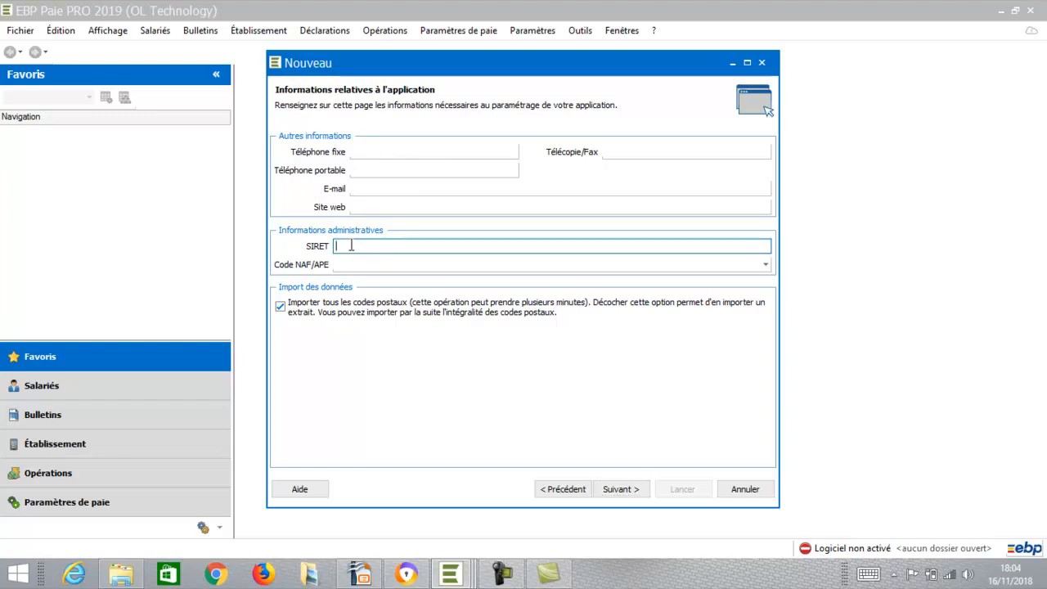
pyautogui.click(409, 265)
pyautogui.click(393, 265)
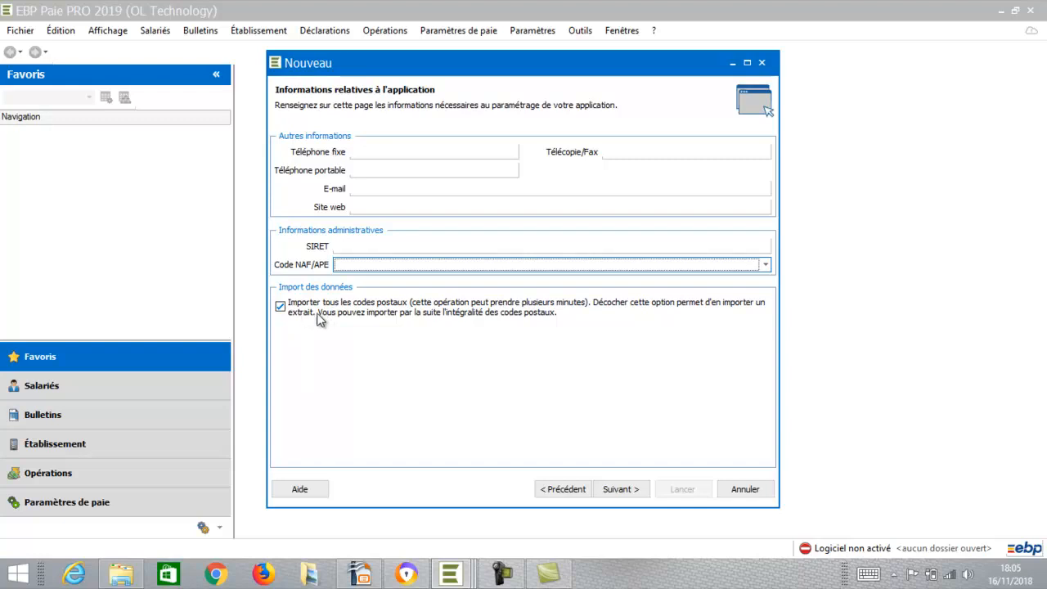
pyautogui.click(282, 307)
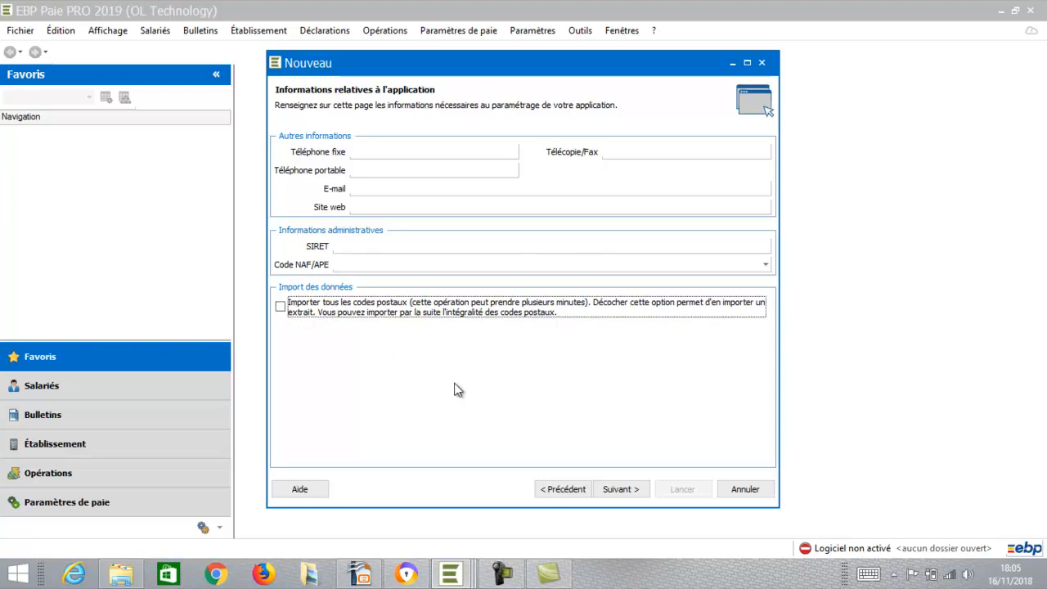
pyautogui.click(615, 490)
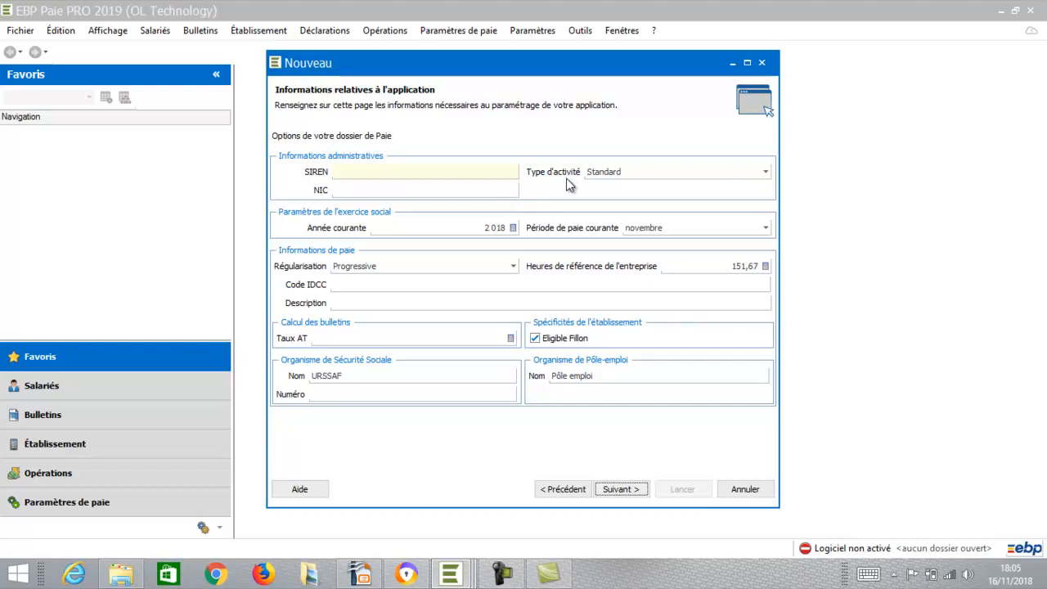
pyautogui.click(394, 172)
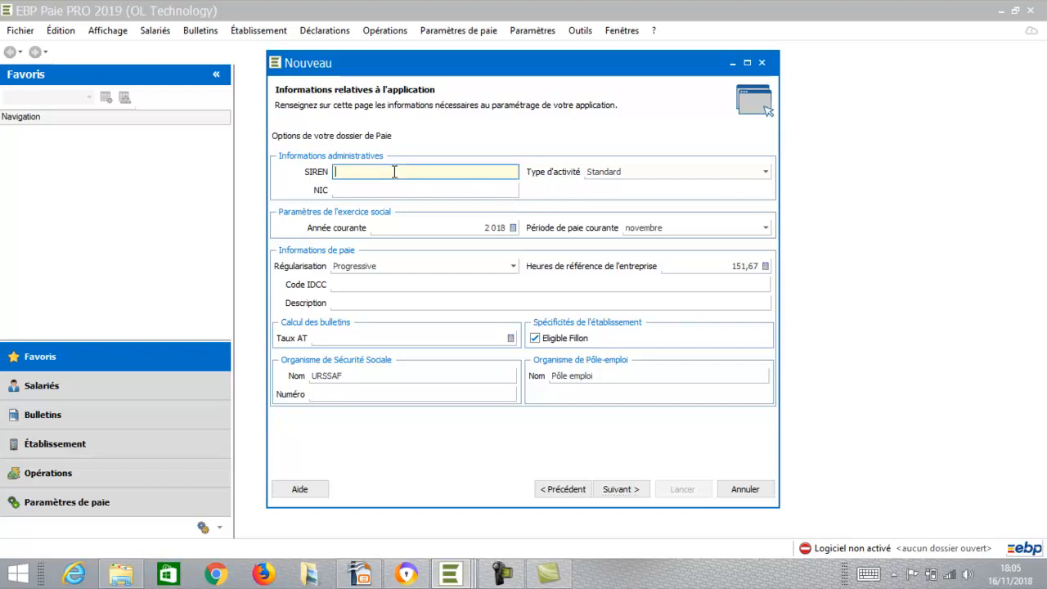
pyautogui.click(381, 195)
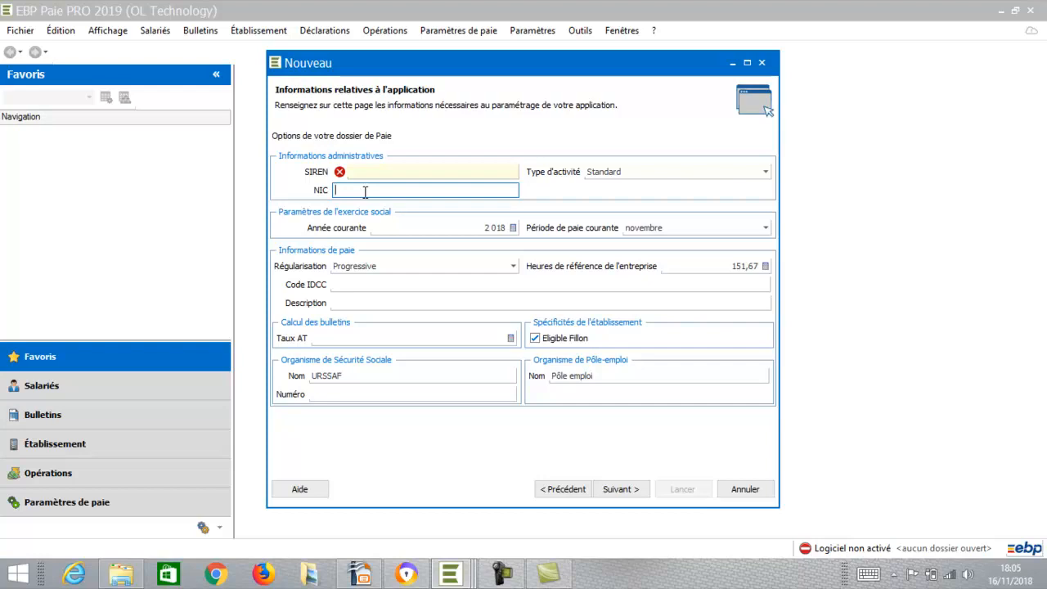
pyautogui.click(375, 172)
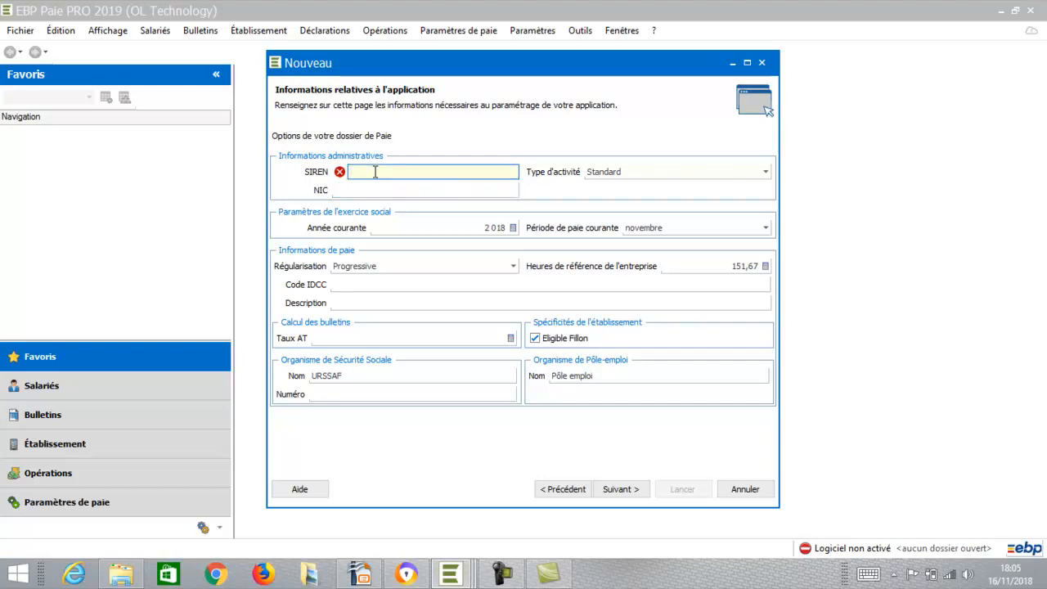
pyautogui.click(379, 192)
pyautogui.write('0')
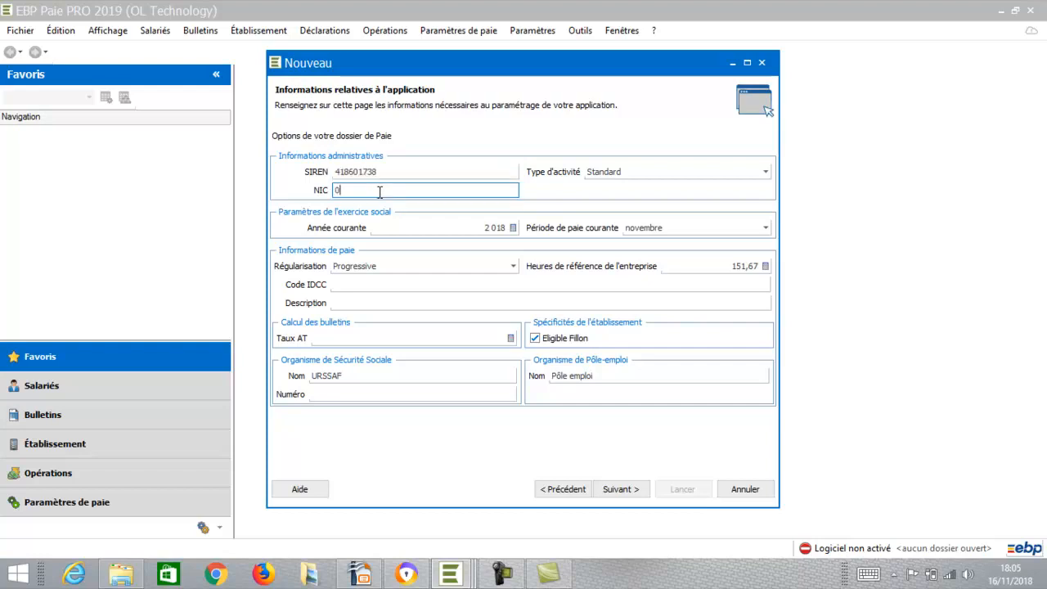
pyautogui.write('0085')
pyautogui.click(621, 173)
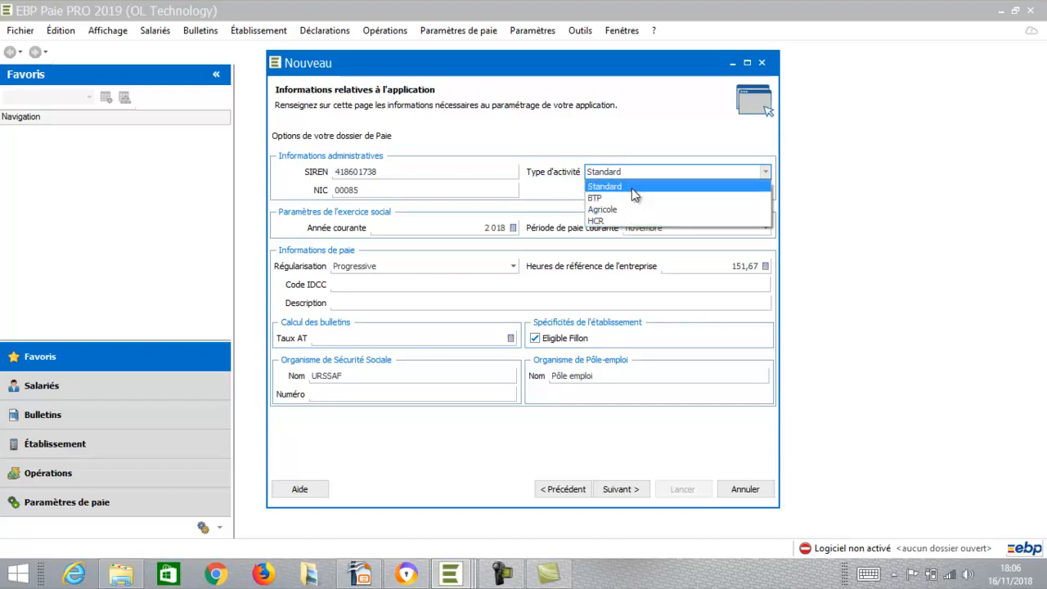
# - Keep Standard as the activity type and select the current year value 2018
pyautogui.click(631, 188)
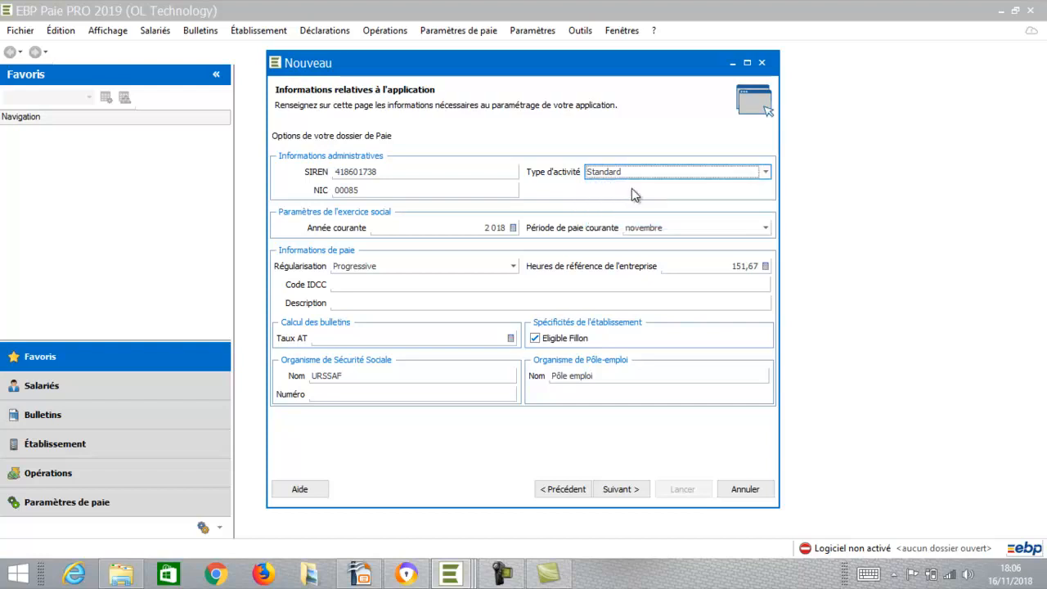
pyautogui.click(472, 226)
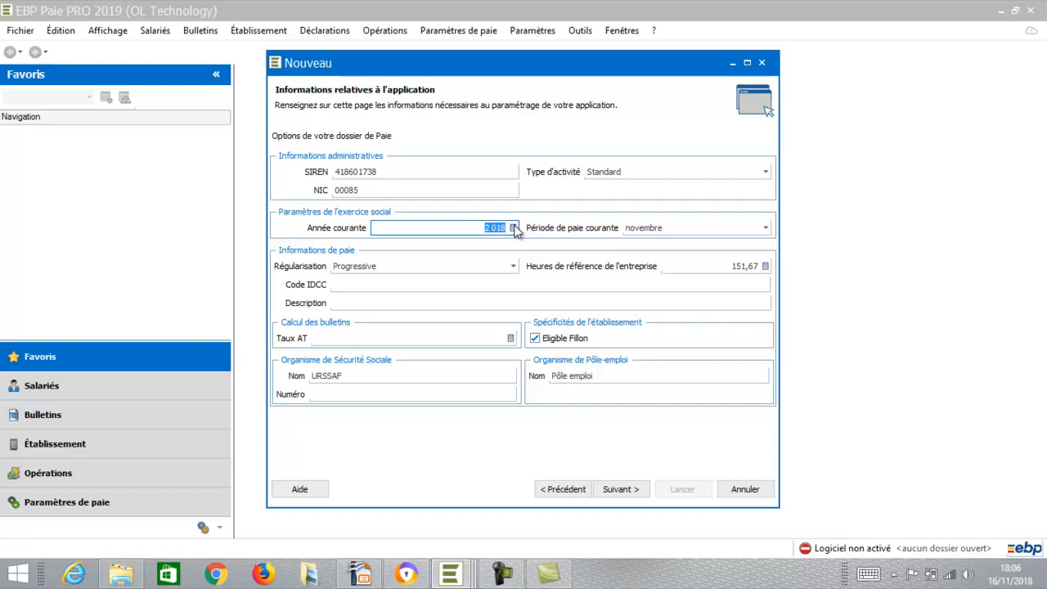
# - Choose janvier from the Période de paie courante list
pyautogui.click(634, 233)
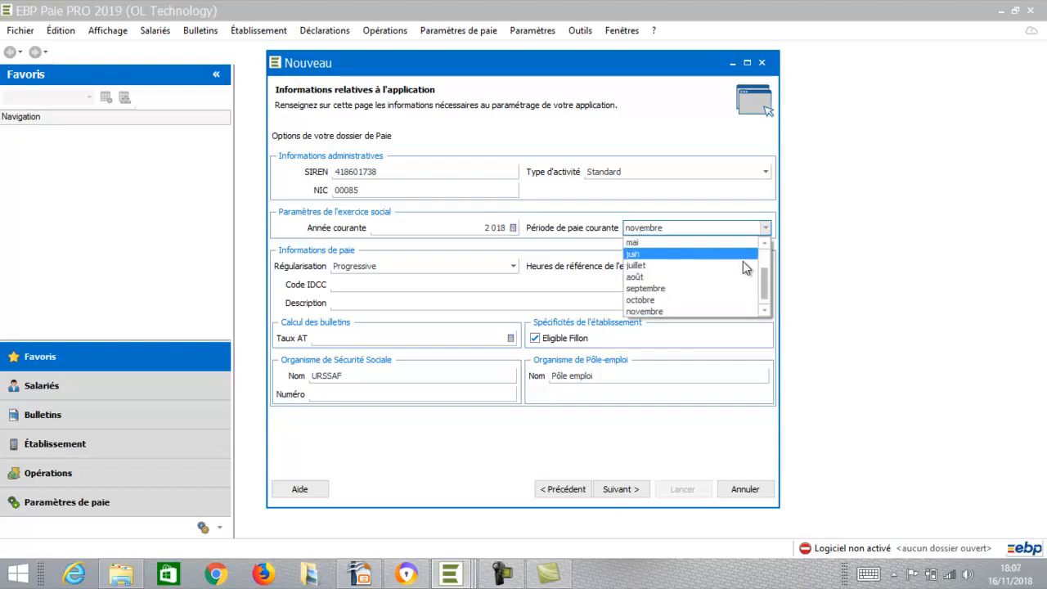
pyautogui.scroll(1, 763, 274)
pyautogui.scroll(1, 763, 274)
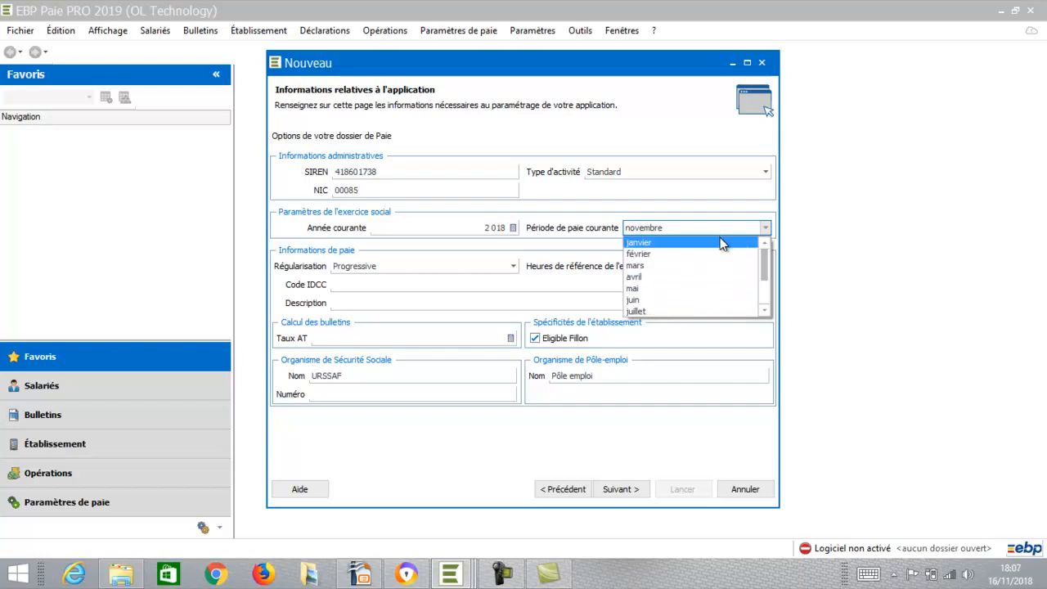
pyautogui.click(721, 243)
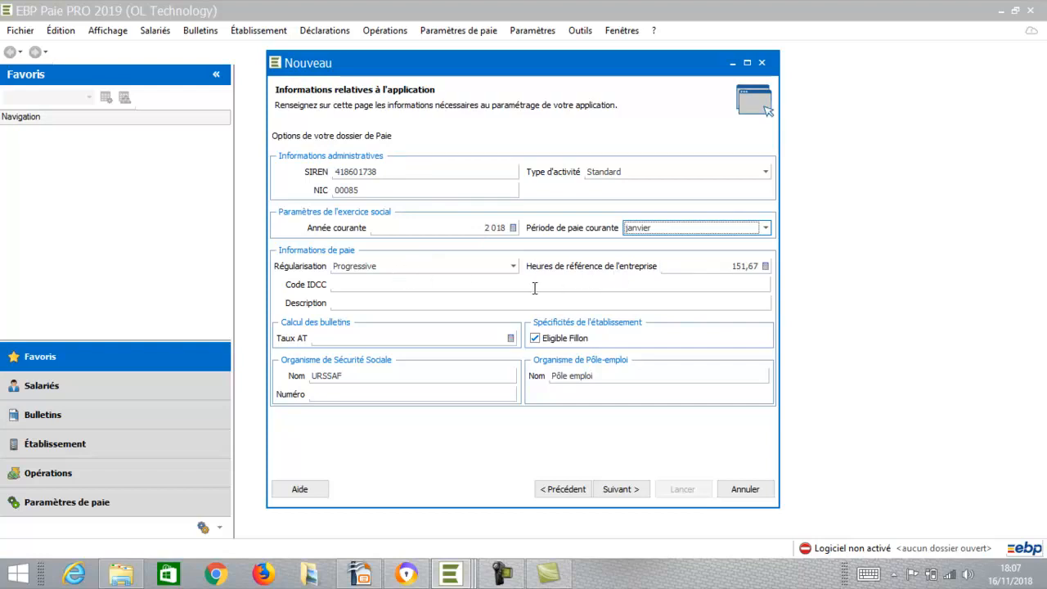
# - Set the Taux AT accident-at-work rate to 1,100, leaving IDCC and description blank
pyautogui.click(433, 286)
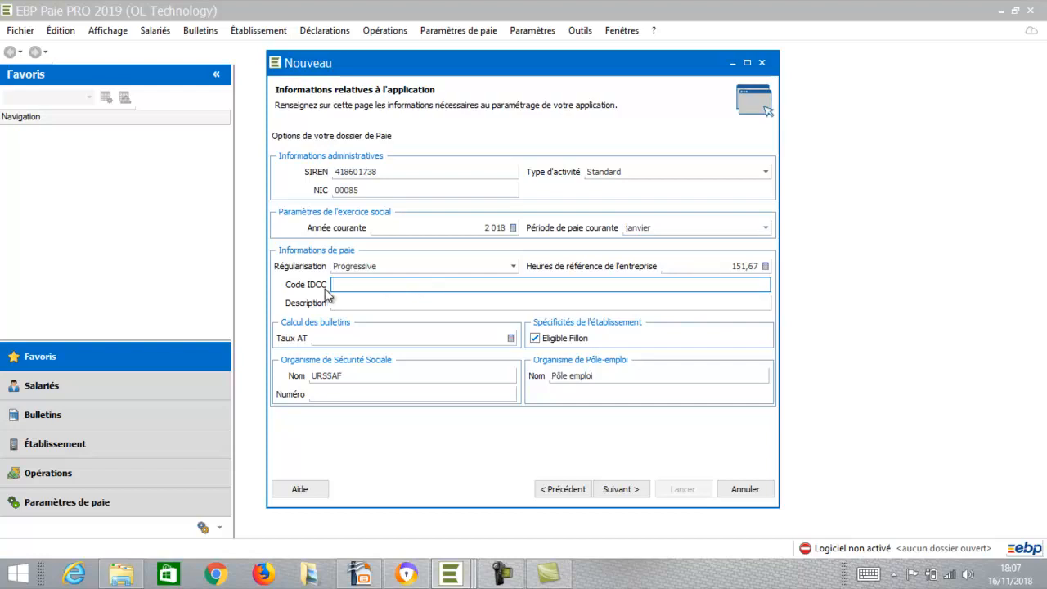
pyautogui.click(355, 303)
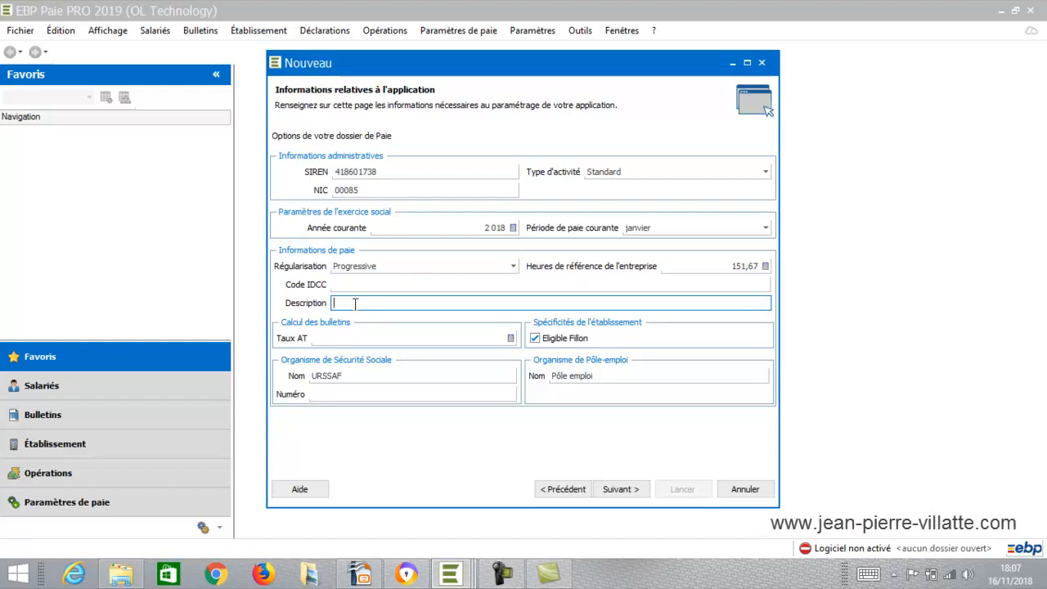
pyautogui.click(495, 340)
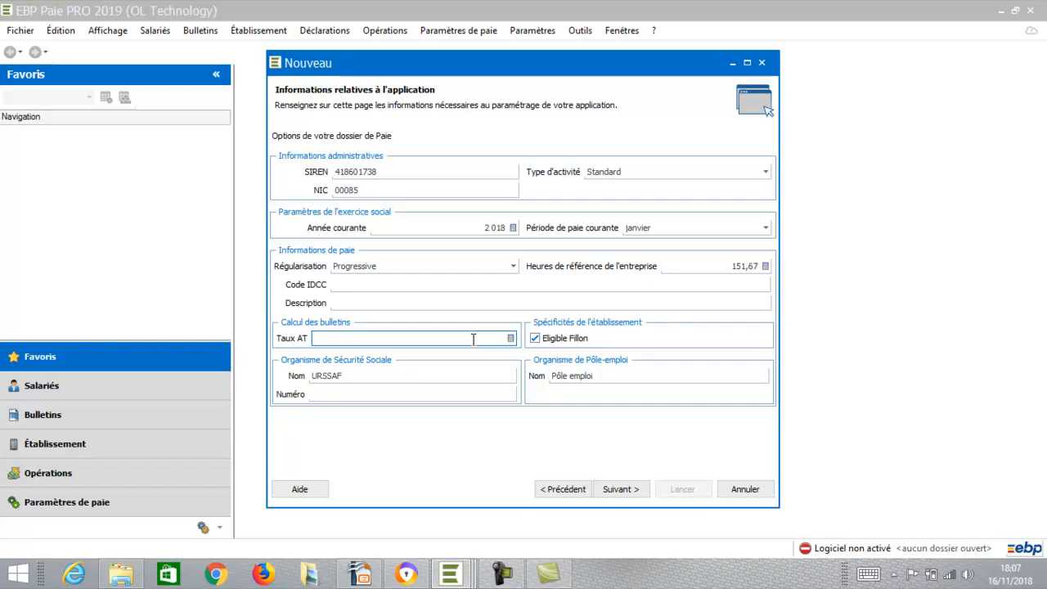
pyautogui.write(',1')
pyautogui.press('Tab')
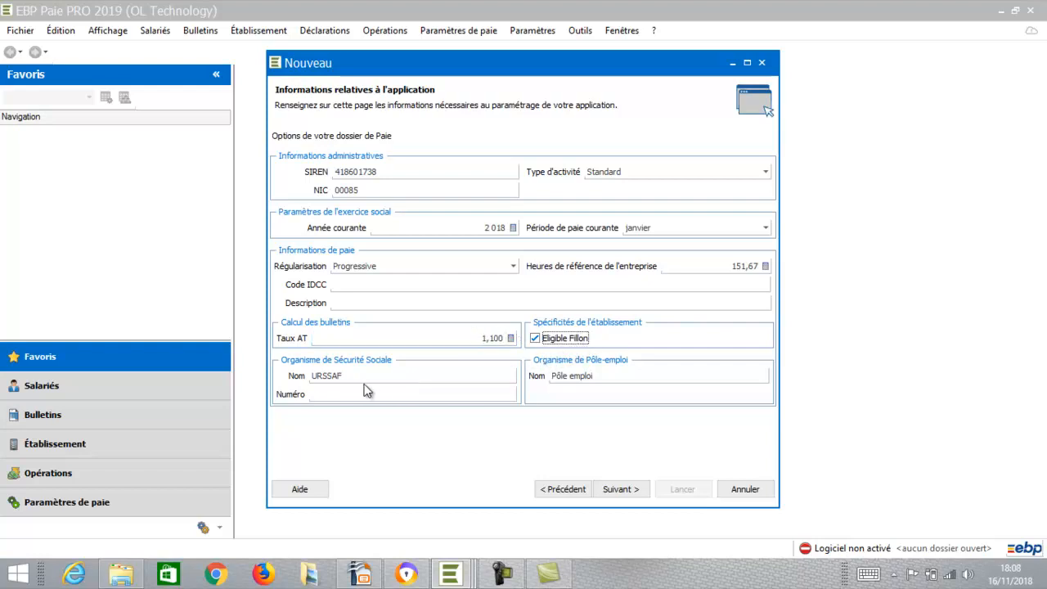
pyautogui.click(338, 392)
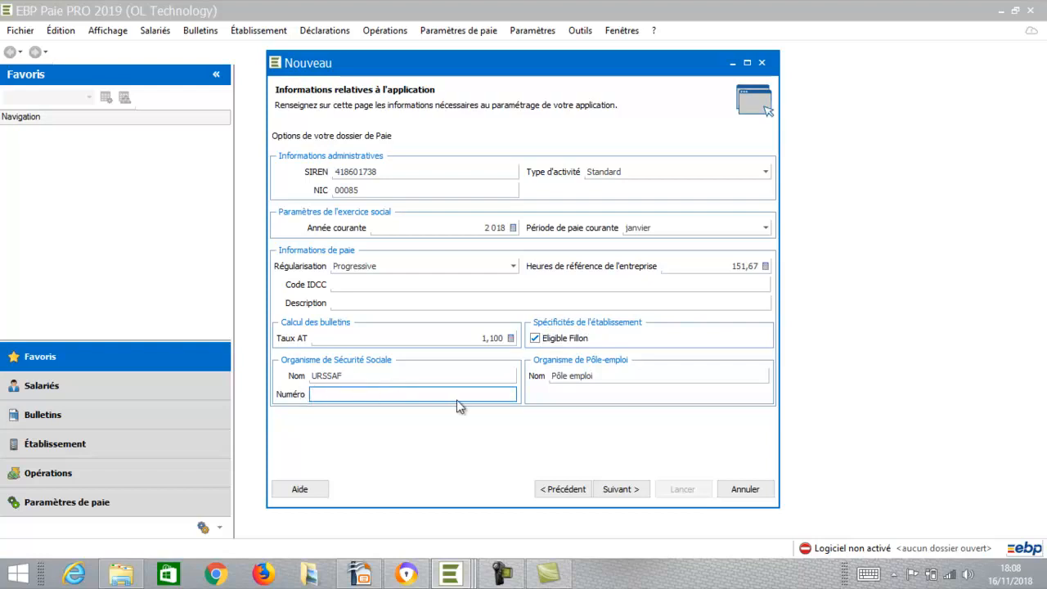
pyautogui.click(620, 490)
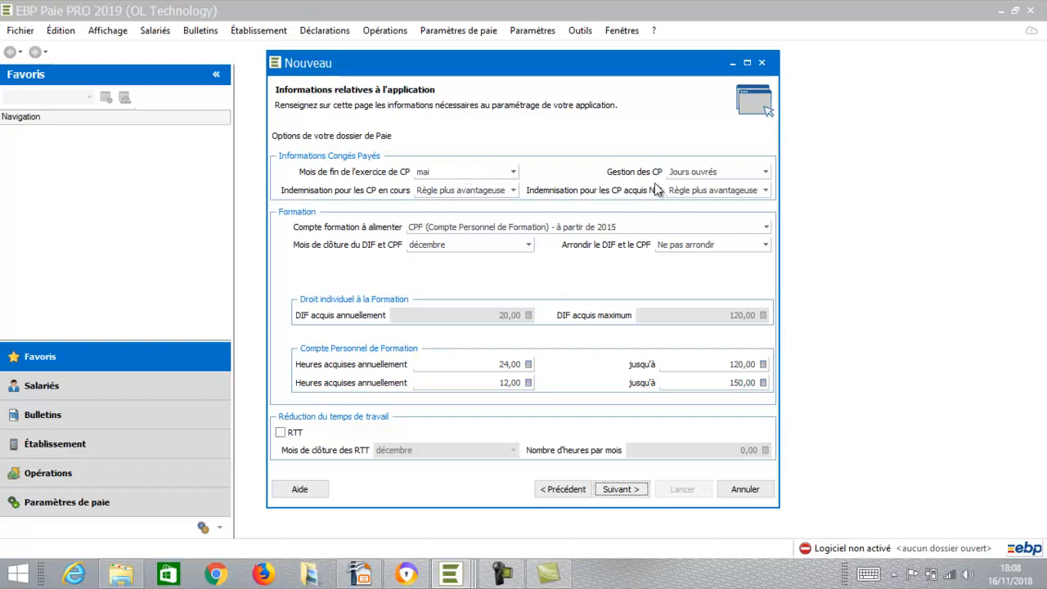
# - Keep Jours ouvrés for paid-leave management and leave training options unchanged
pyautogui.click(694, 173)
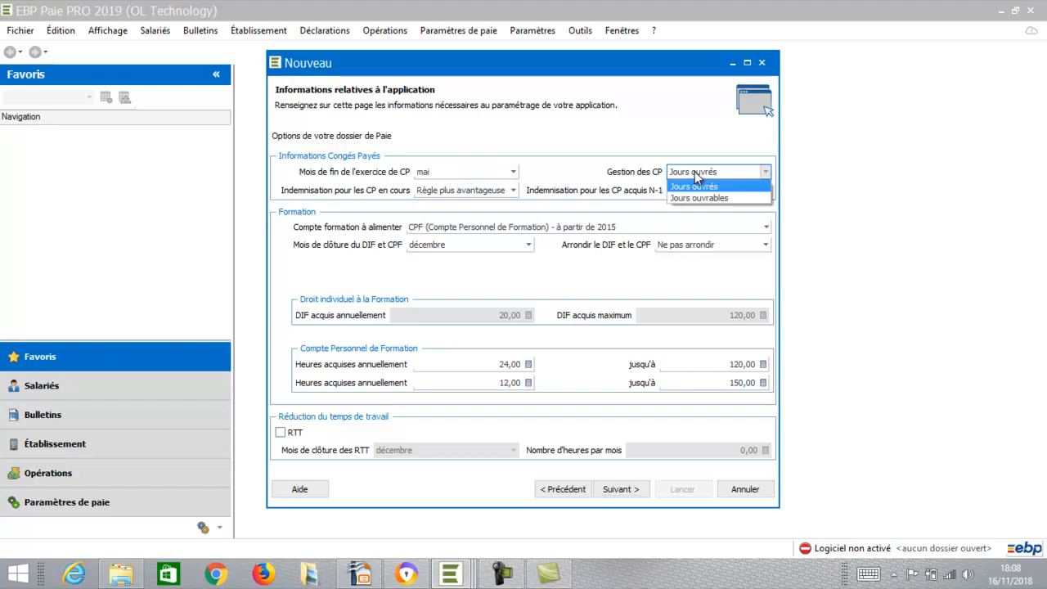
pyautogui.click(693, 187)
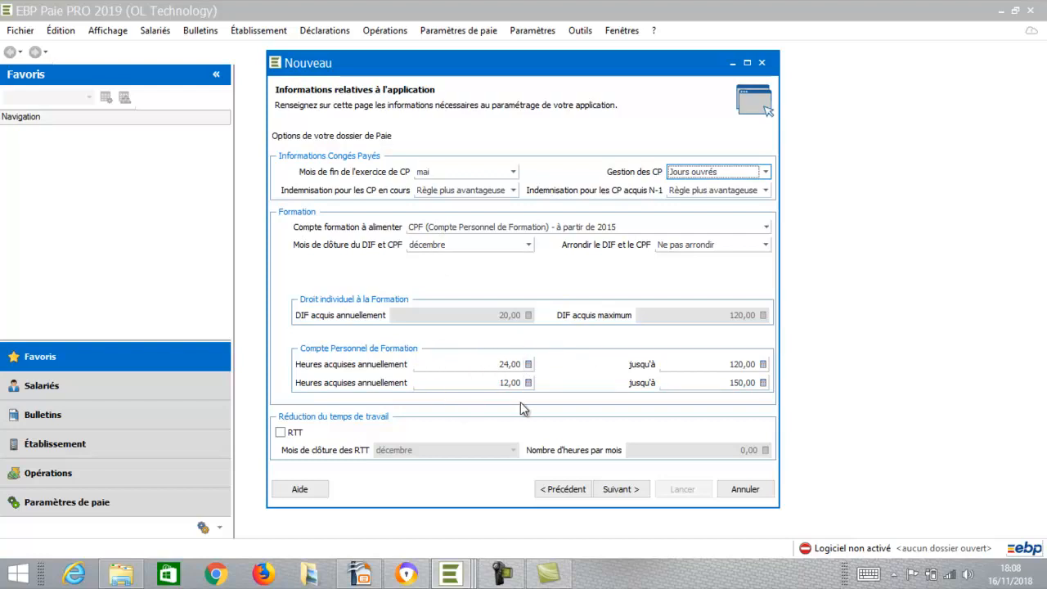
pyautogui.click(619, 490)
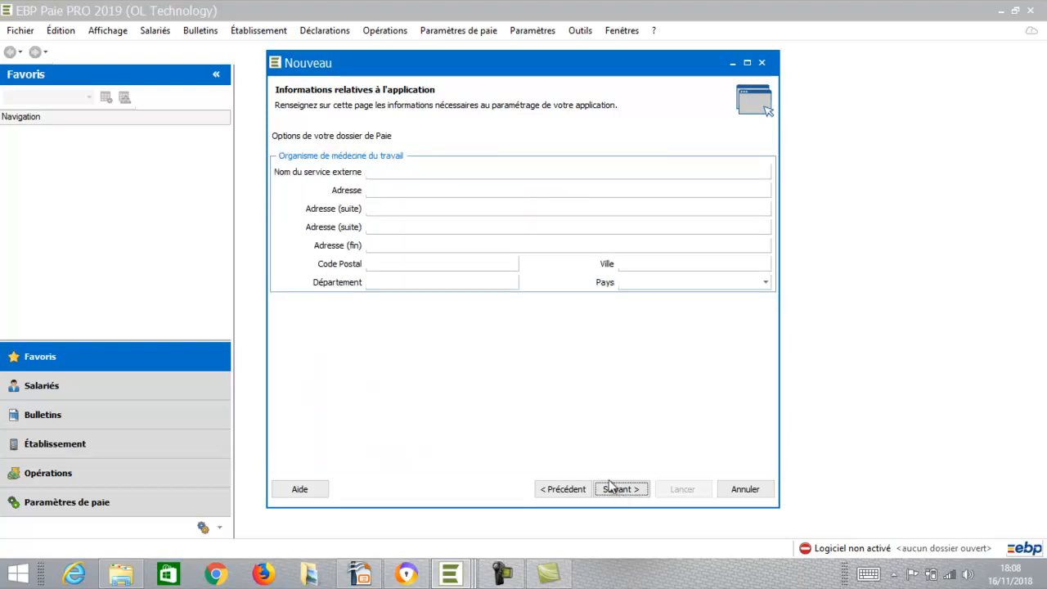
# - Leave the external occupational health service name and details empty
pyautogui.click(394, 172)
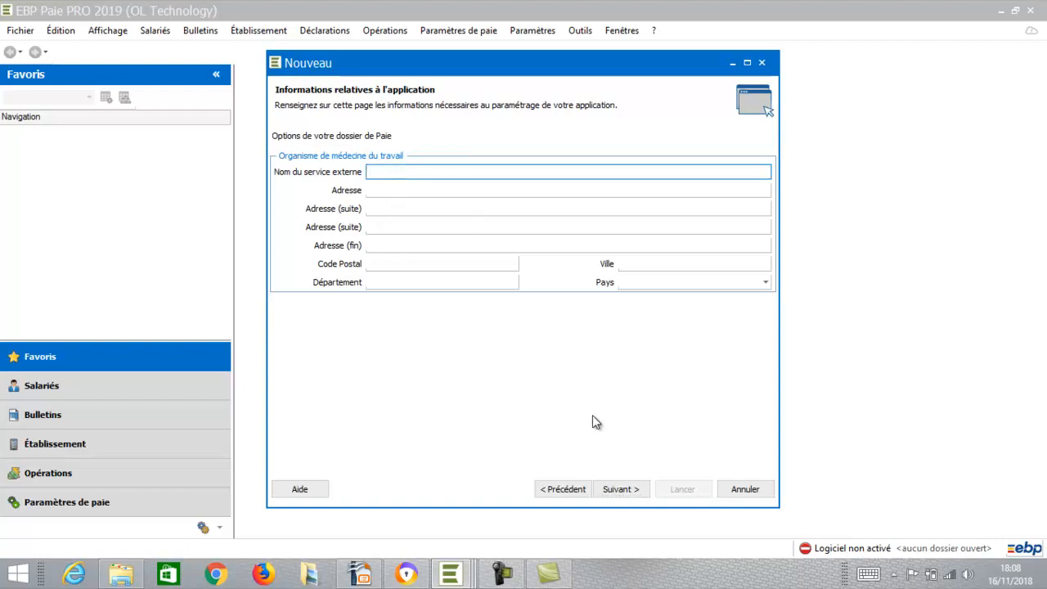
pyautogui.click(621, 489)
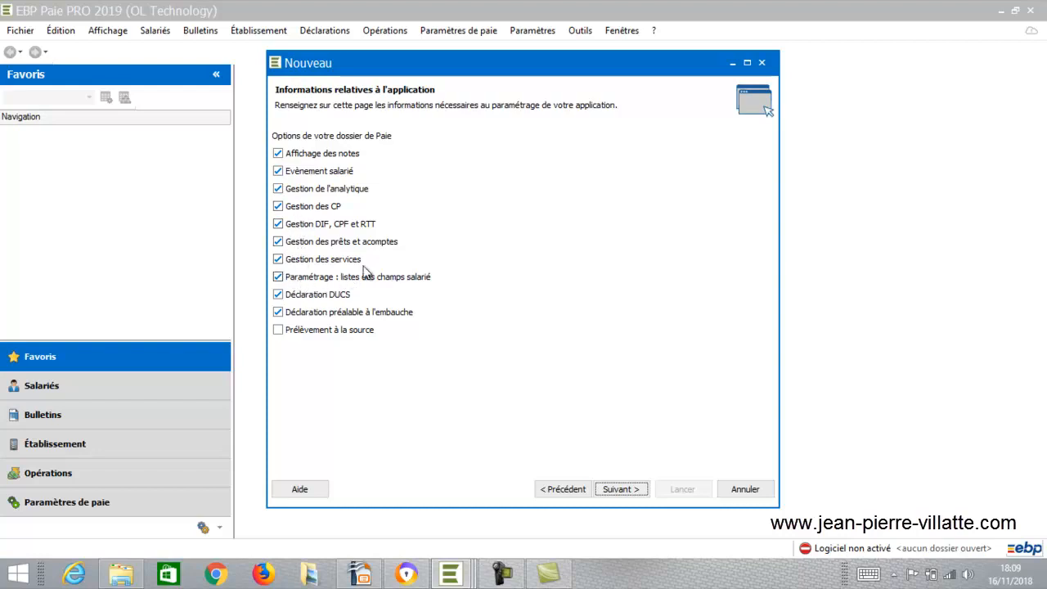
# - Untick Gestion de l'analytique and Gestion des prêts et acomptes
pyautogui.click(307, 190)
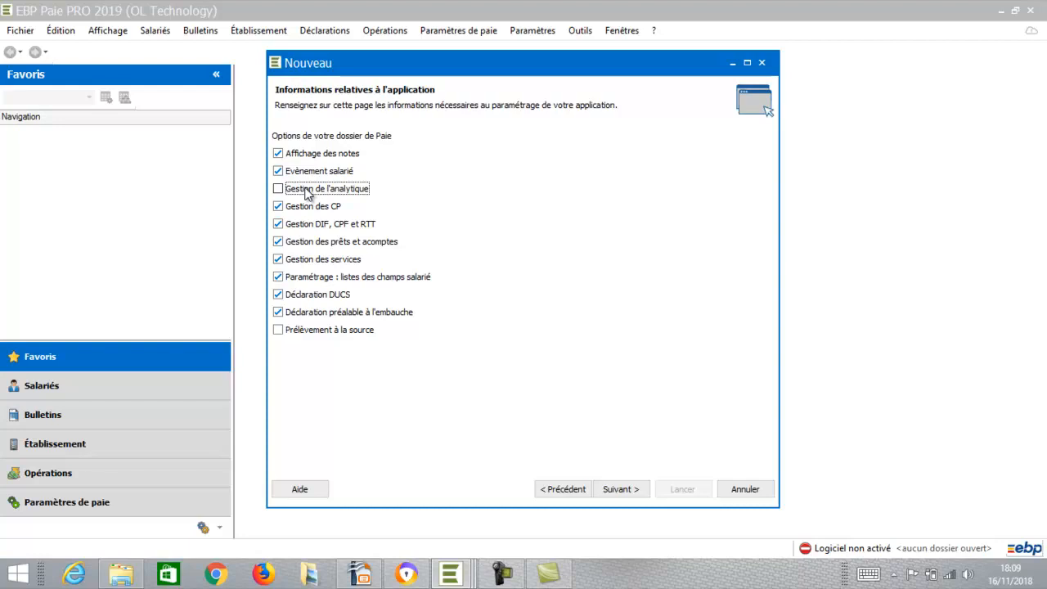
pyautogui.click(317, 245)
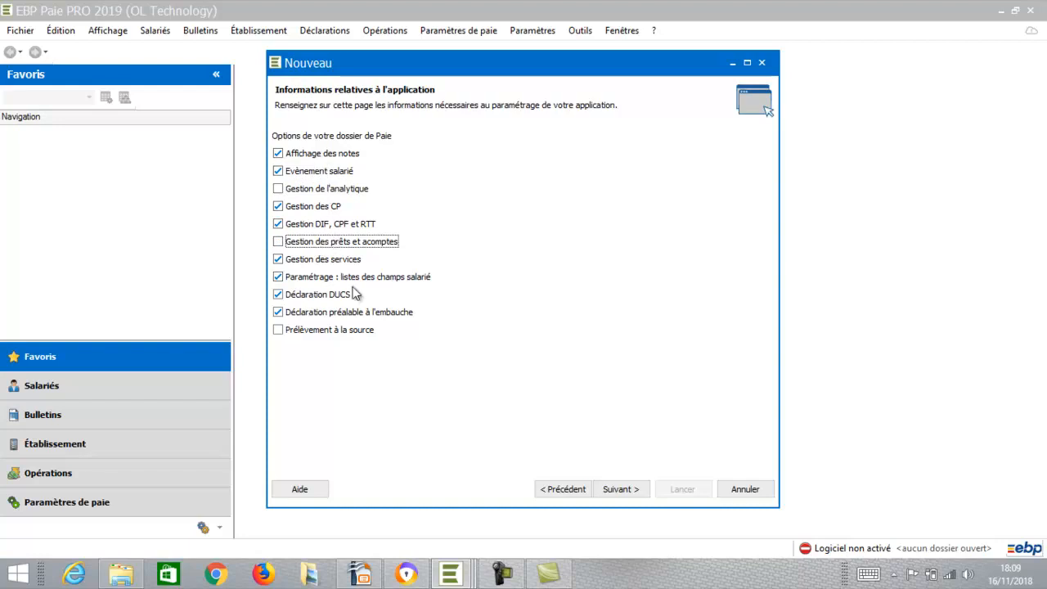
pyautogui.click(617, 489)
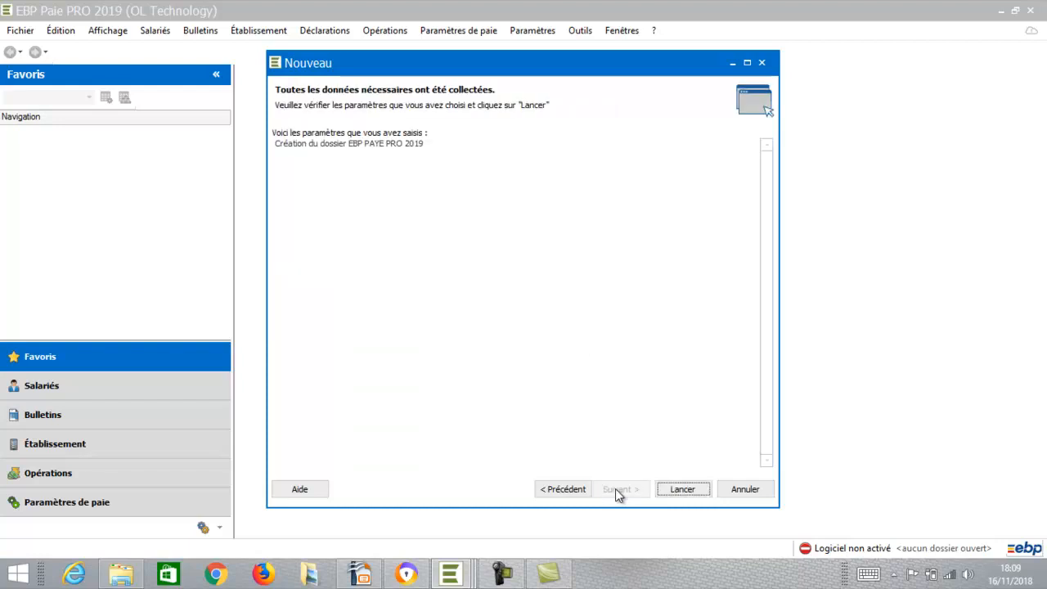
# - Launch creation of the 'EBP PAYE PRO 2019' payroll file from the summary page
pyautogui.click(683, 489)
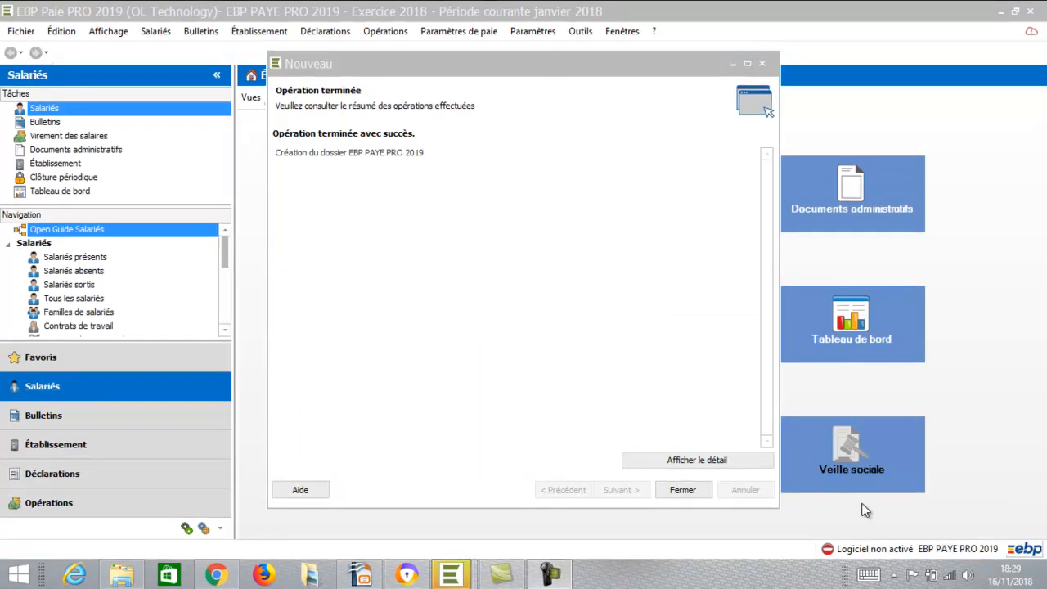
# - Close the completed Nouveau wizard to reveal the new file's Écran de démarrage
pyautogui.click(681, 490)
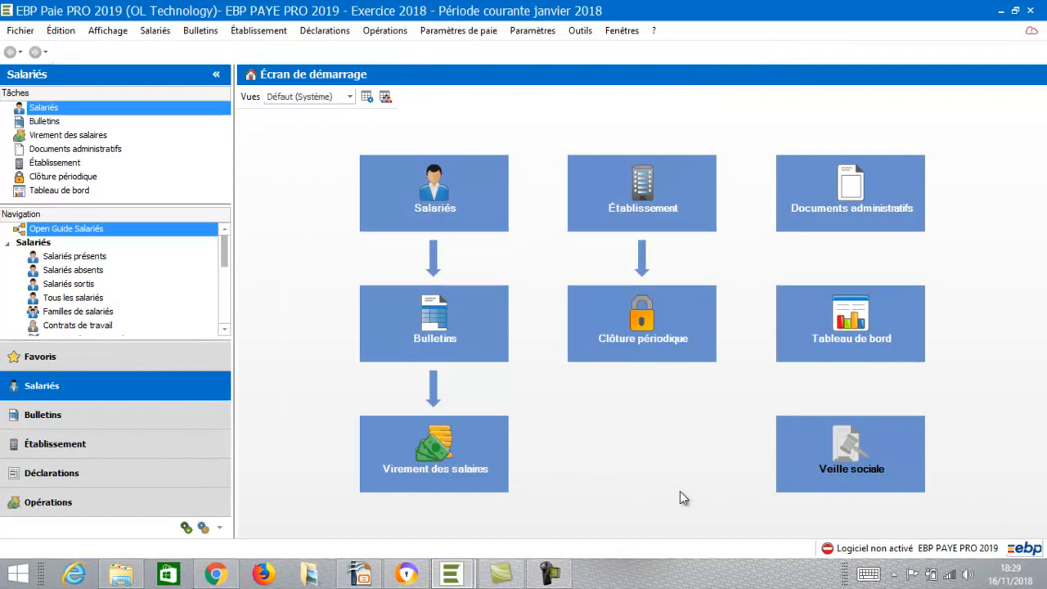